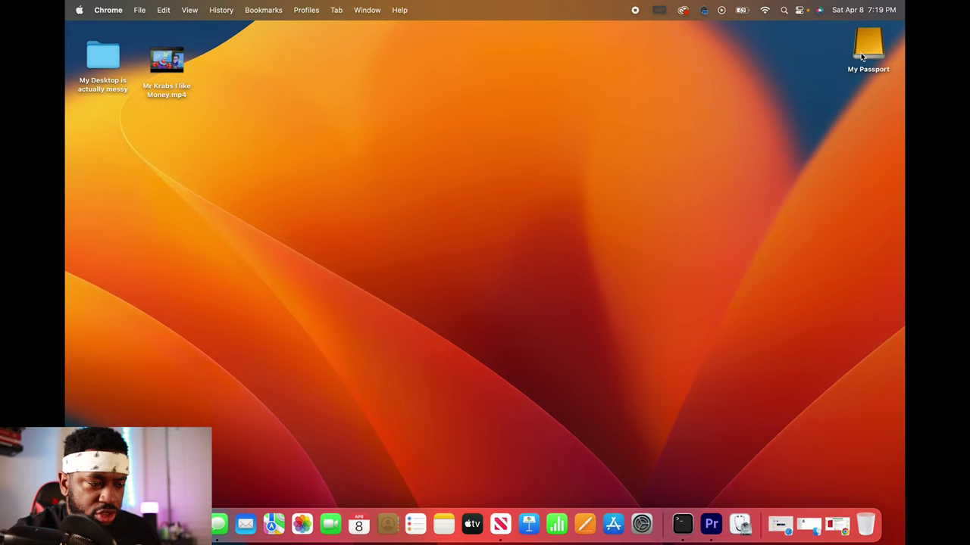
Open the My Passport drive from the desktop in a Finder window.
double_click(863, 53)
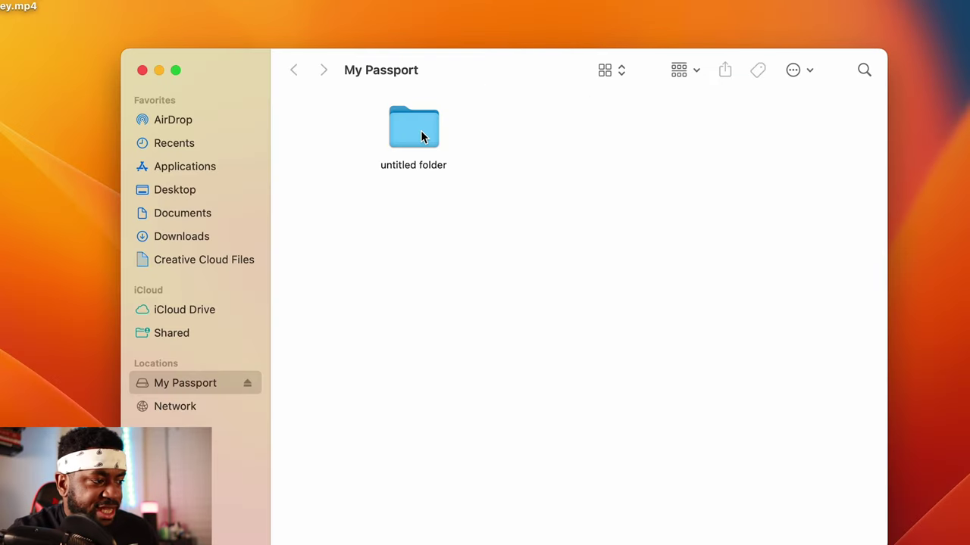
Look inside the untitled folder on My Passport, then close the drive window.
left_click(420, 133)
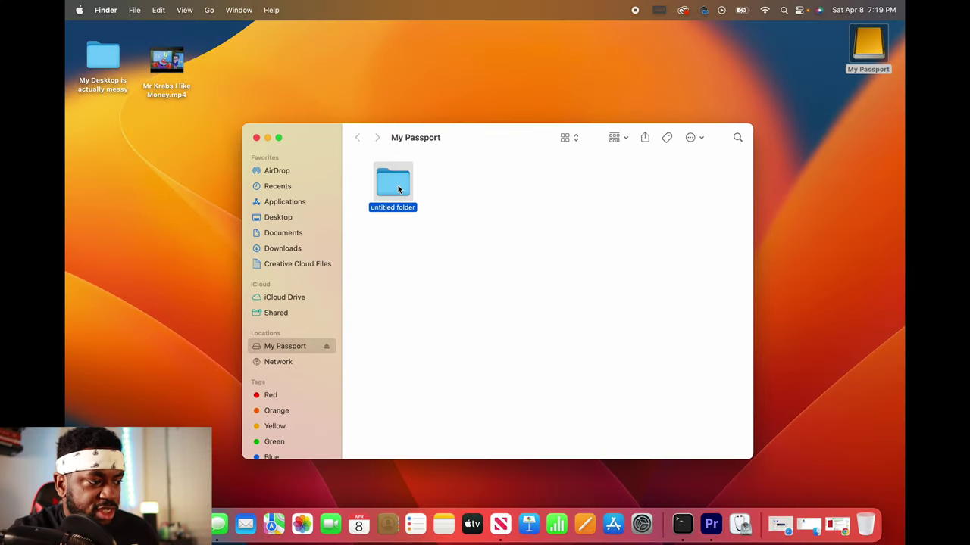
double_click(398, 188)
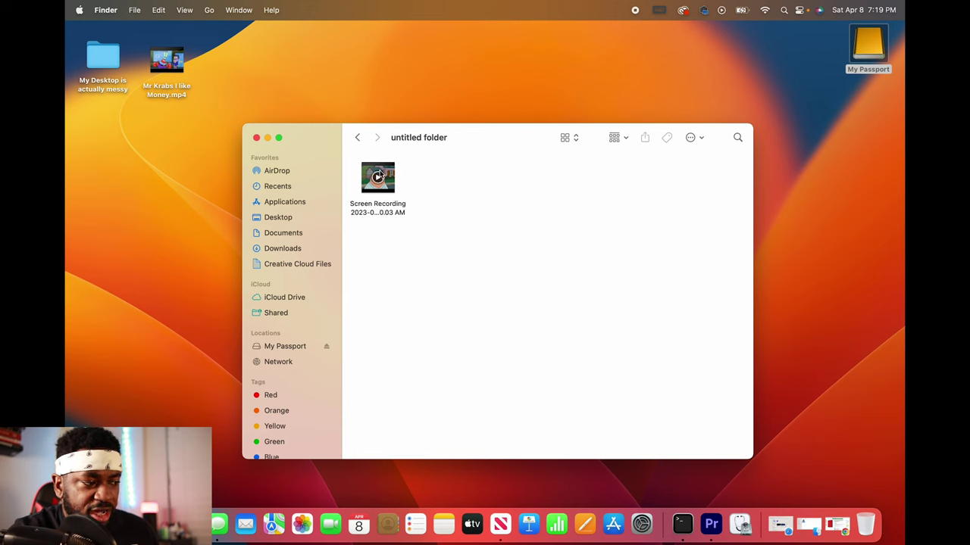
left_click(357, 137)
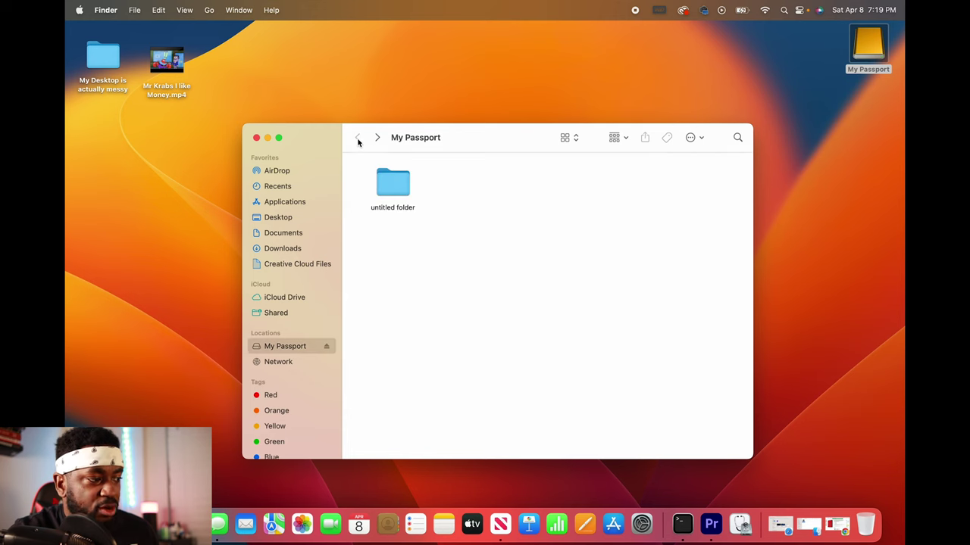
left_click(256, 138)
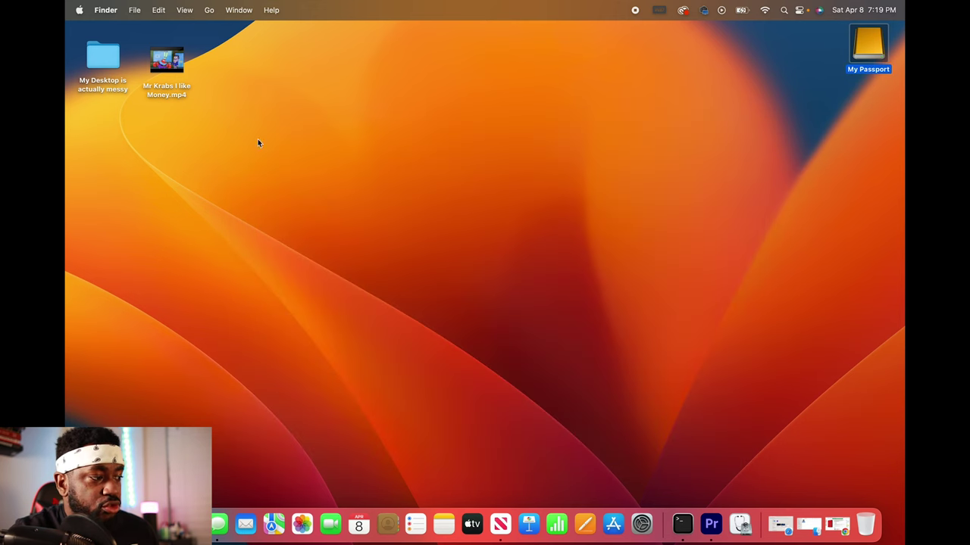
Launch Disk Utility by searching 'dis' in Spotlight.
left_click(784, 11)
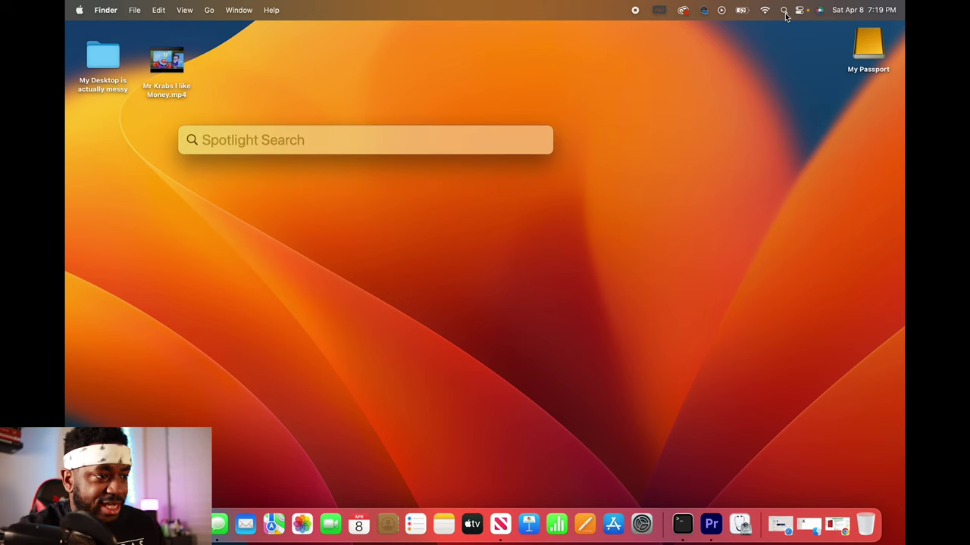
type("disk Utility")
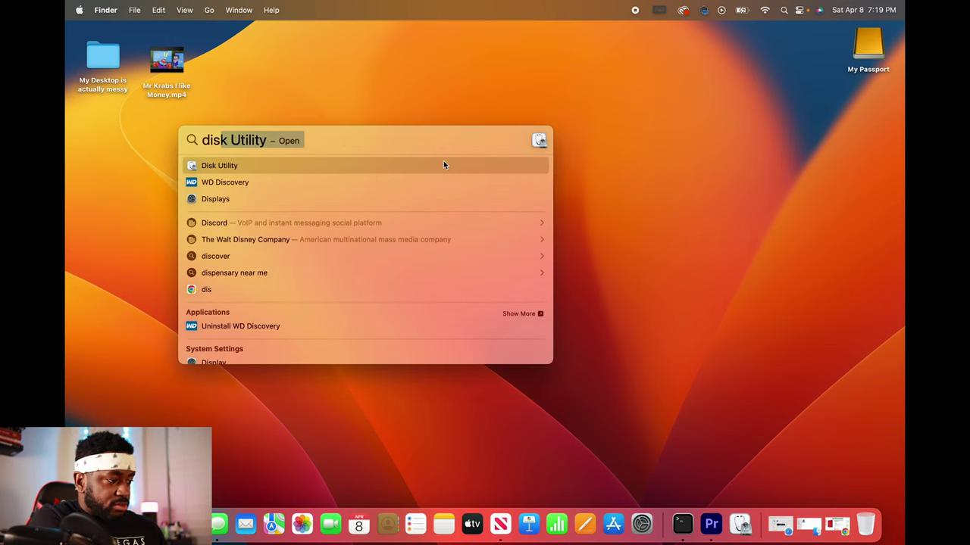
left_click(444, 164)
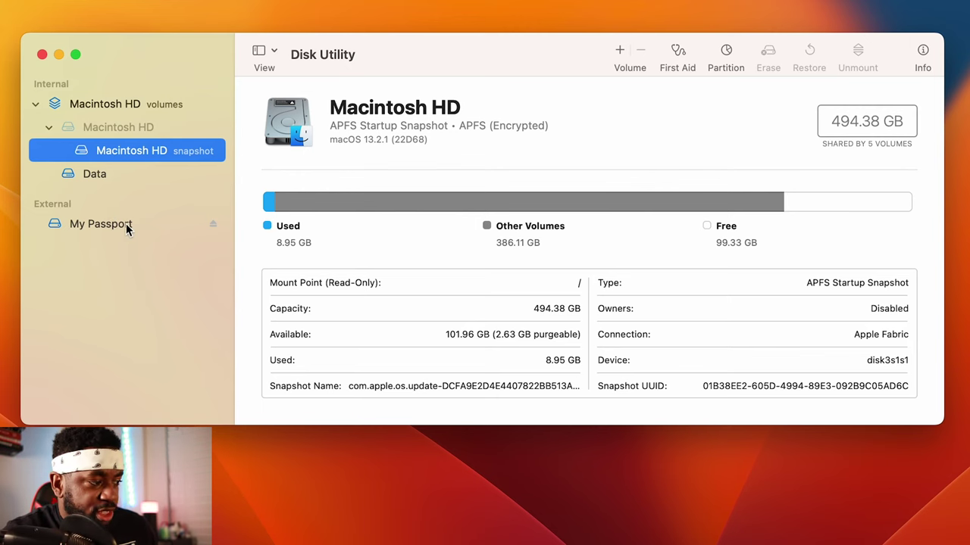
Select the My Passport drive, enlarge the window, and bring up its partition settings.
left_click(127, 230)
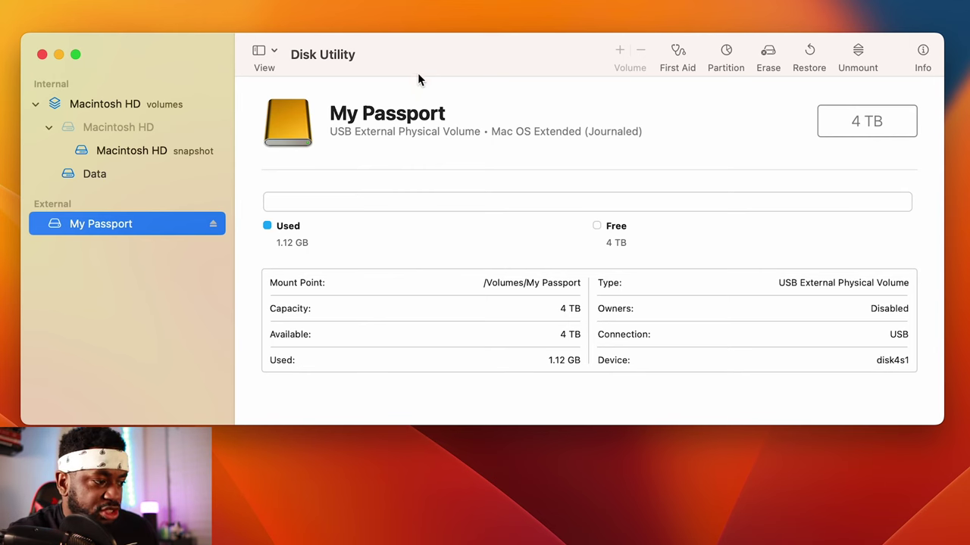
left_click_drag(424, 35, 425, 0)
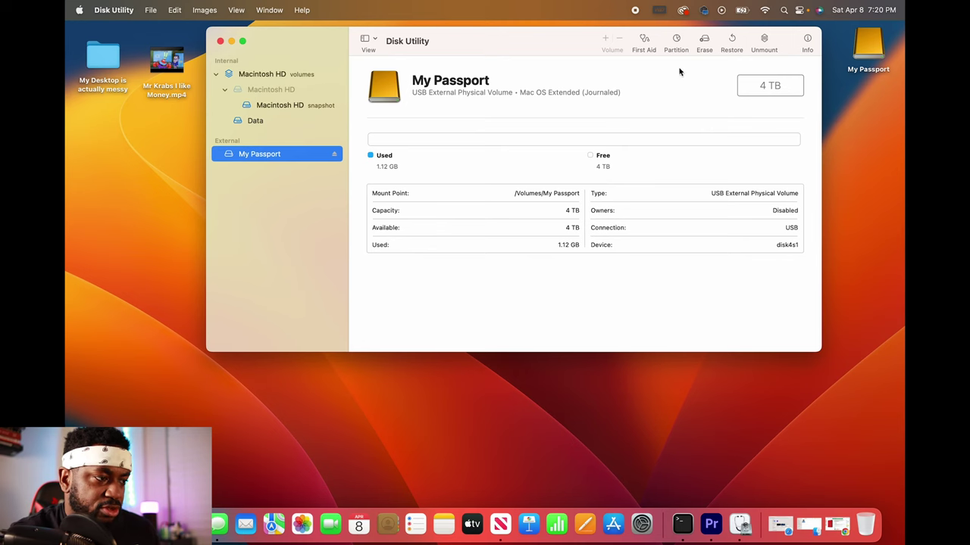
left_click_drag(688, 35, 688, 44)
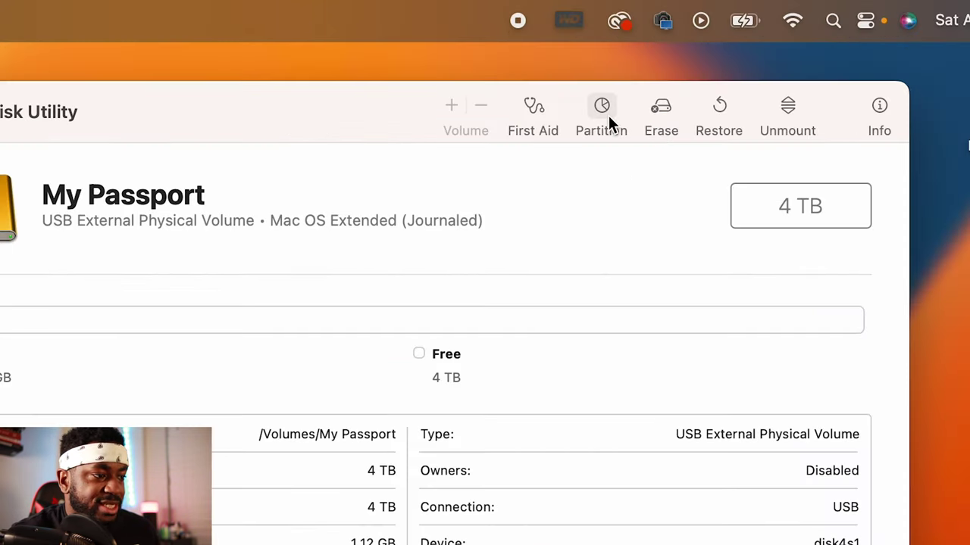
left_click(609, 117)
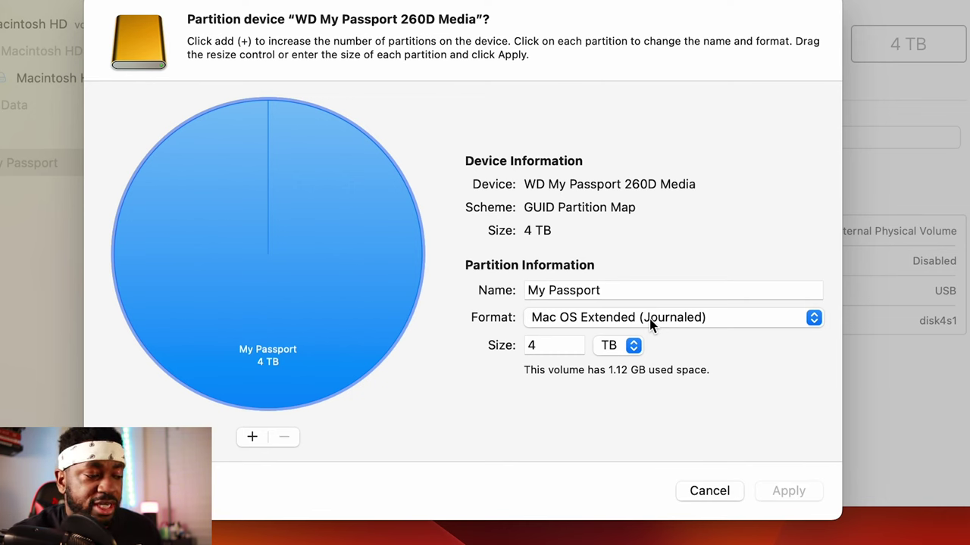
Browse the partition Format options, keeping Mac OS Extended (Journaled), and check About This Mac.
left_click(649, 324)
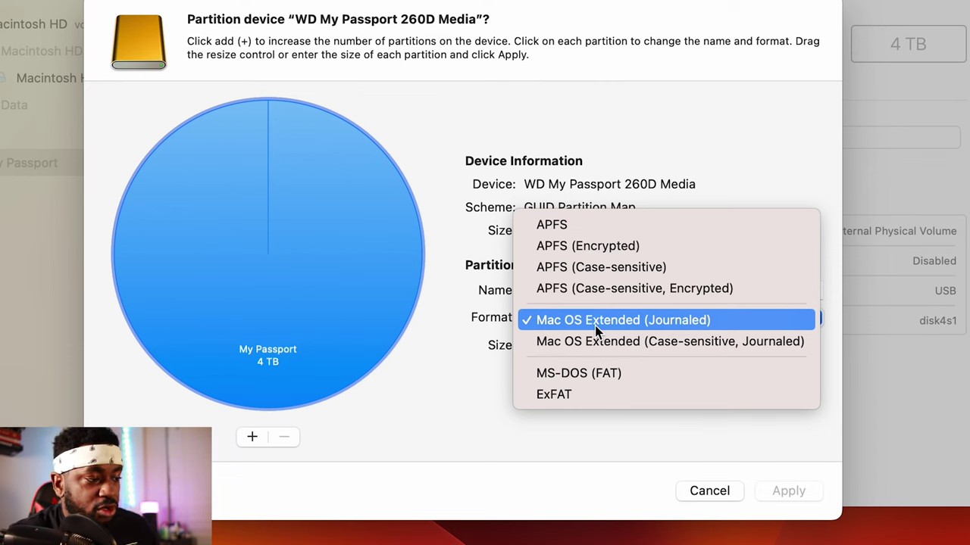
left_click(528, 318)
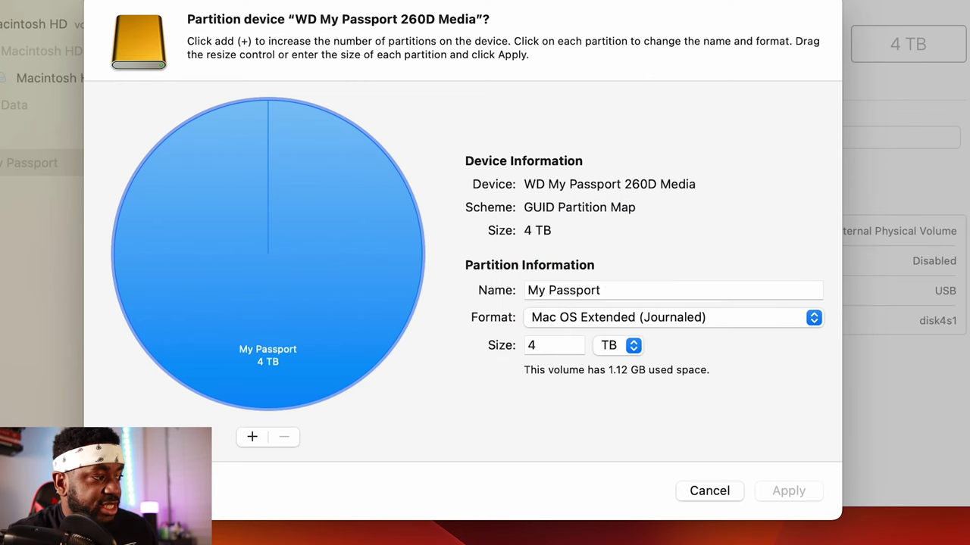
left_click(79, 10)
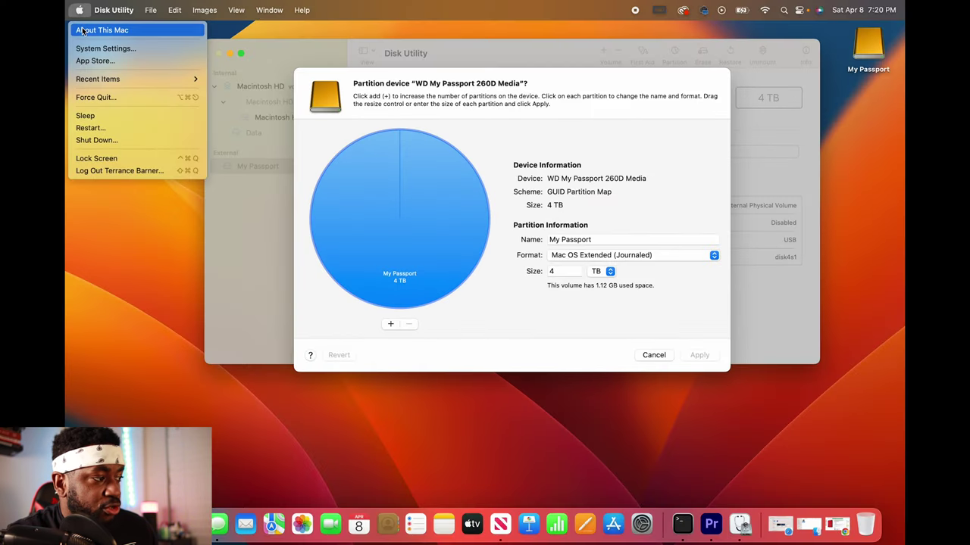
left_click(82, 31)
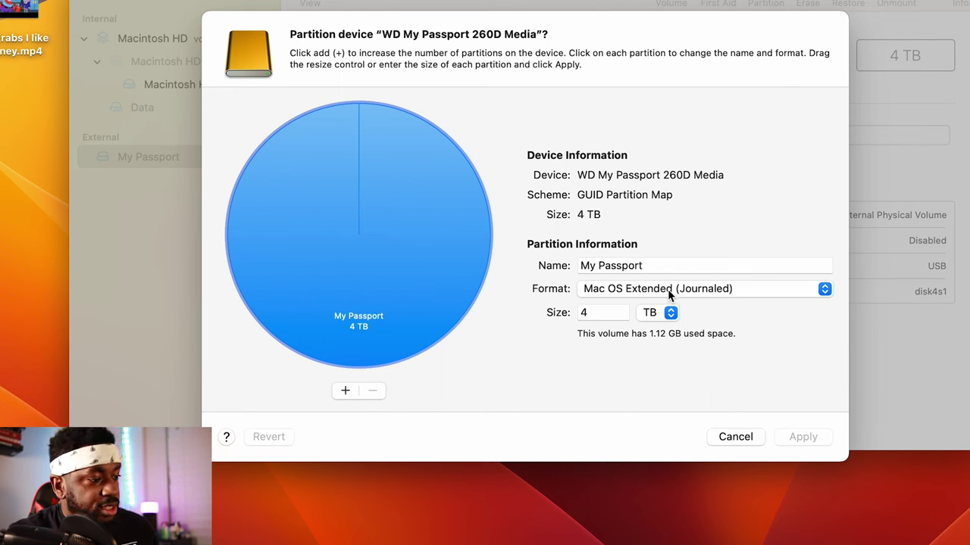
left_click(669, 289)
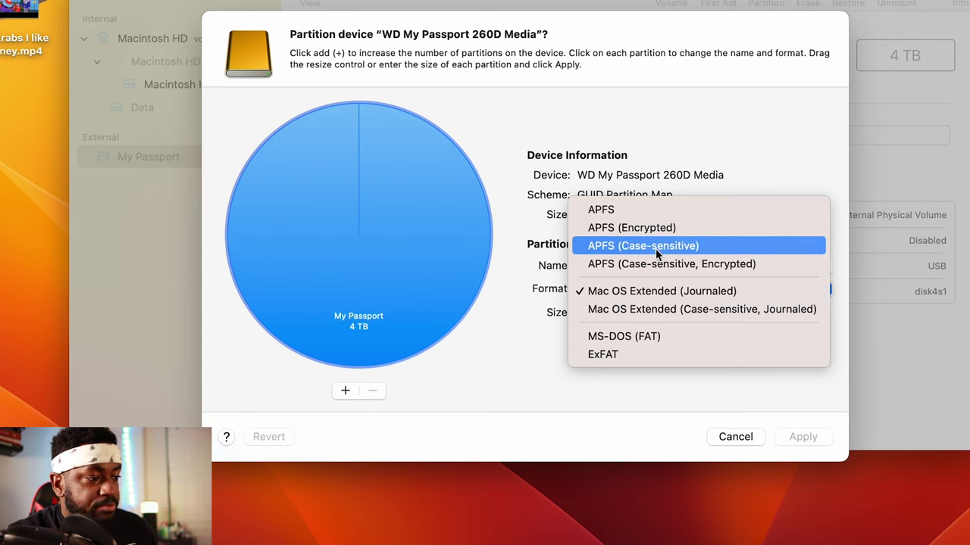
Set the My Passport partition format to APFS (Case-sensitive), apply, and confirm erasing the drive.
left_click(656, 248)
left_click(684, 288)
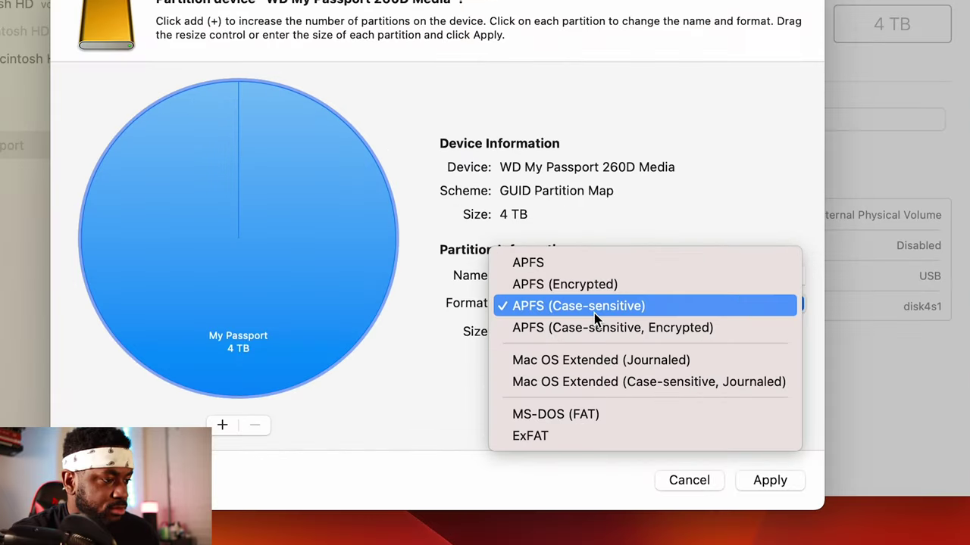
left_click(599, 258)
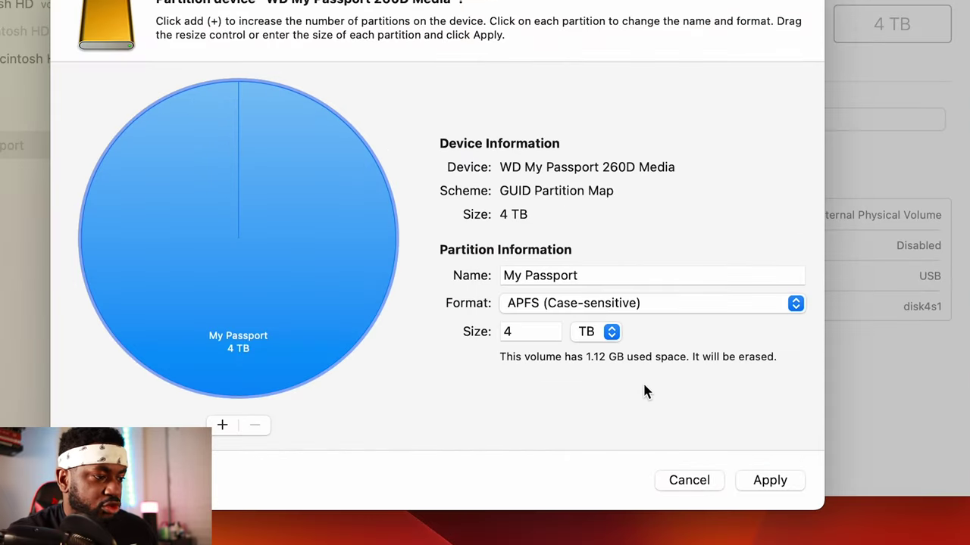
left_click(768, 482)
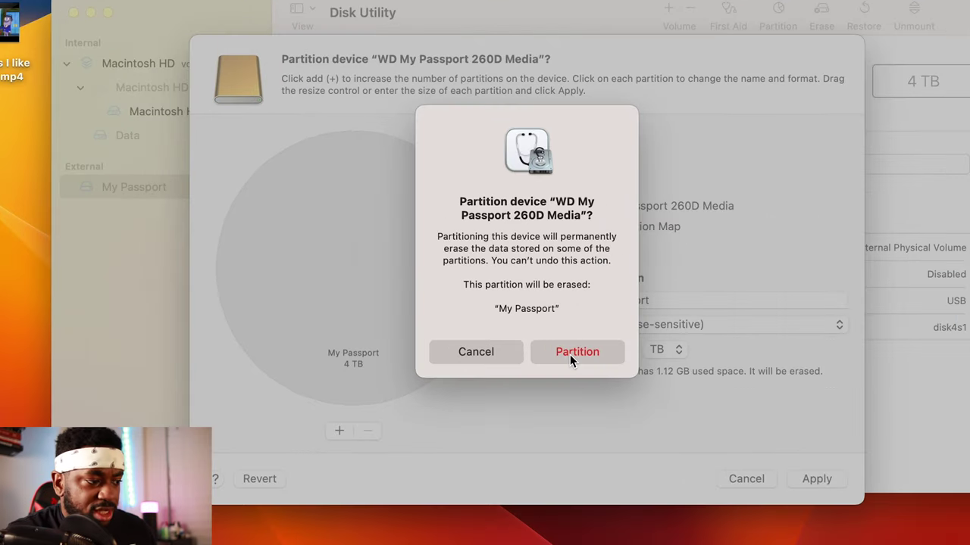
left_click(570, 355)
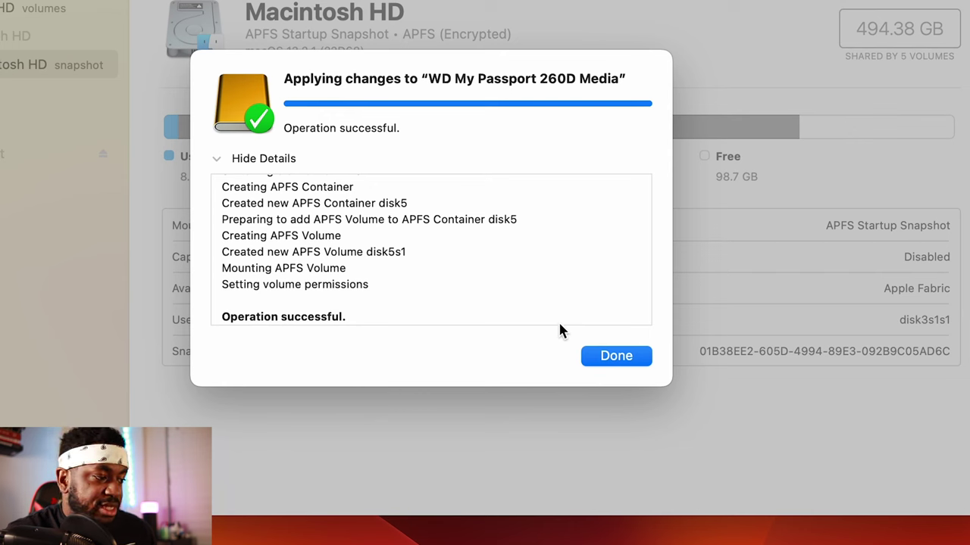
Close the successful-operation summary and view My Passport as a 4 TB APFS (Case-sensitive) volume.
left_click(614, 356)
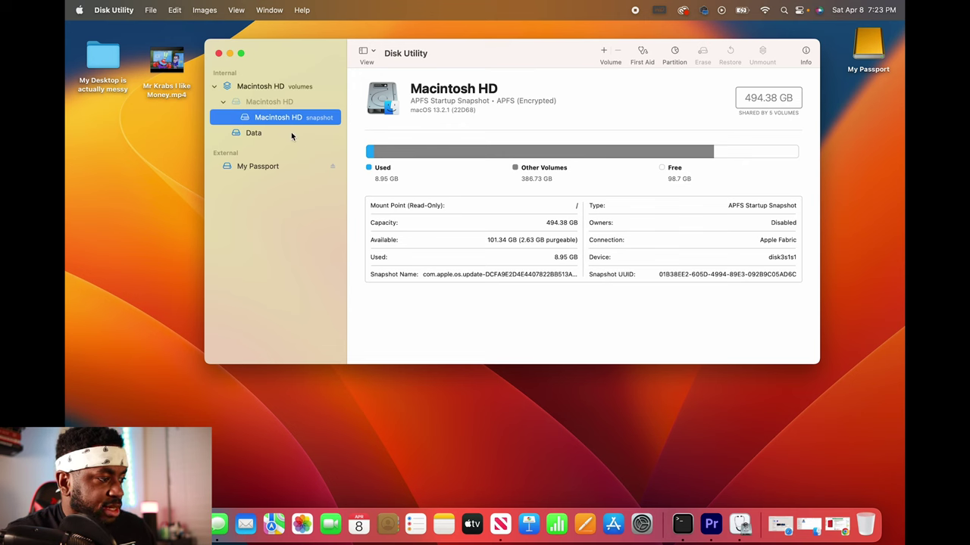
left_click(277, 167)
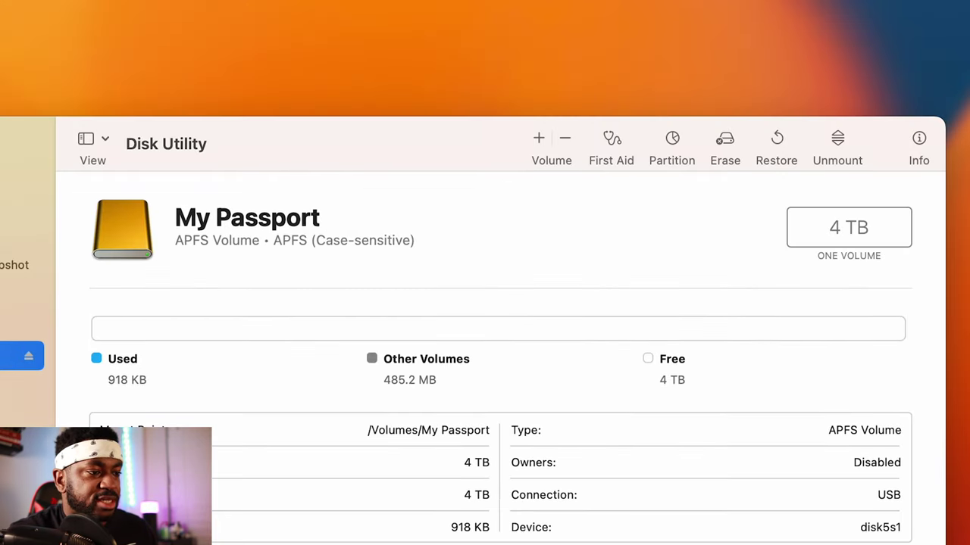
Open the empty My Passport drive and confirm in Get Info its format is APFS (Case-sensitive).
double_click(868, 45)
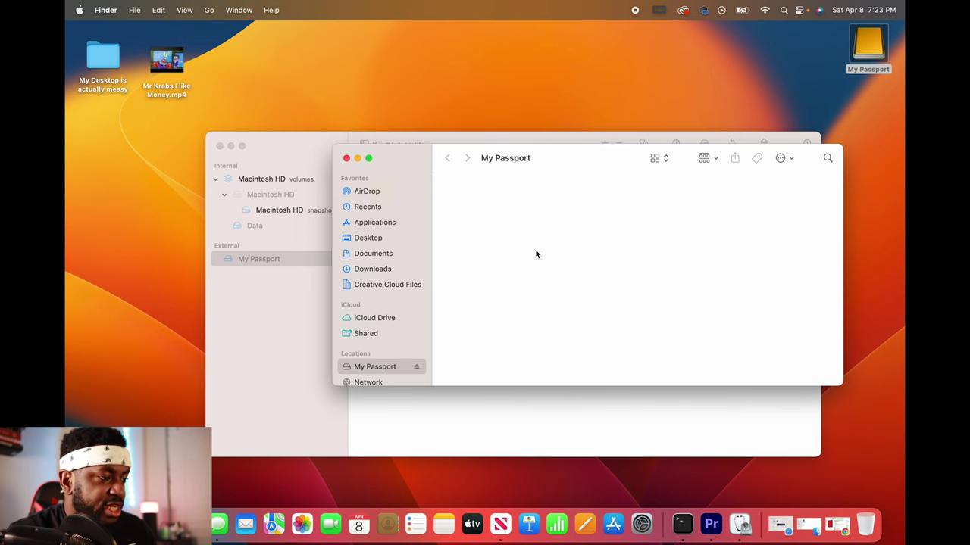
right_click(536, 254)
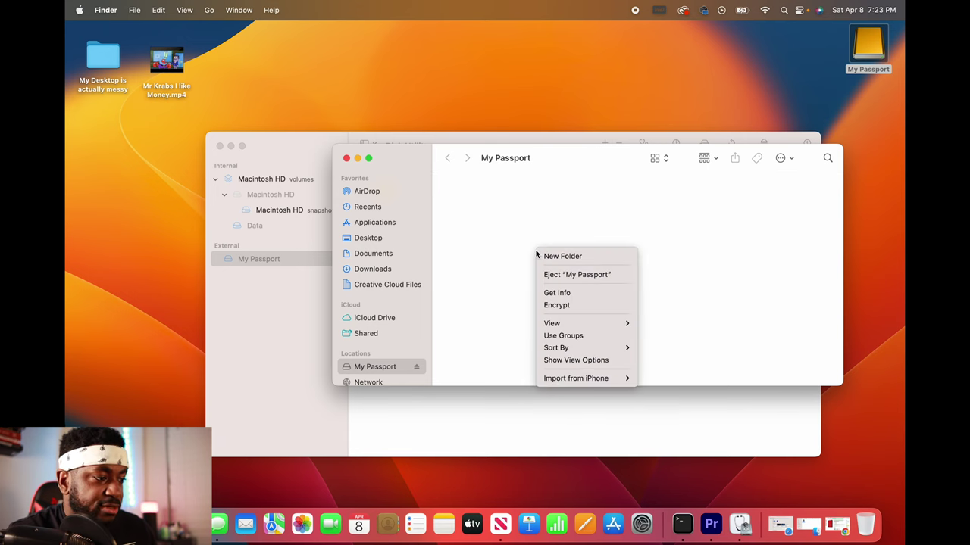
left_click(554, 297)
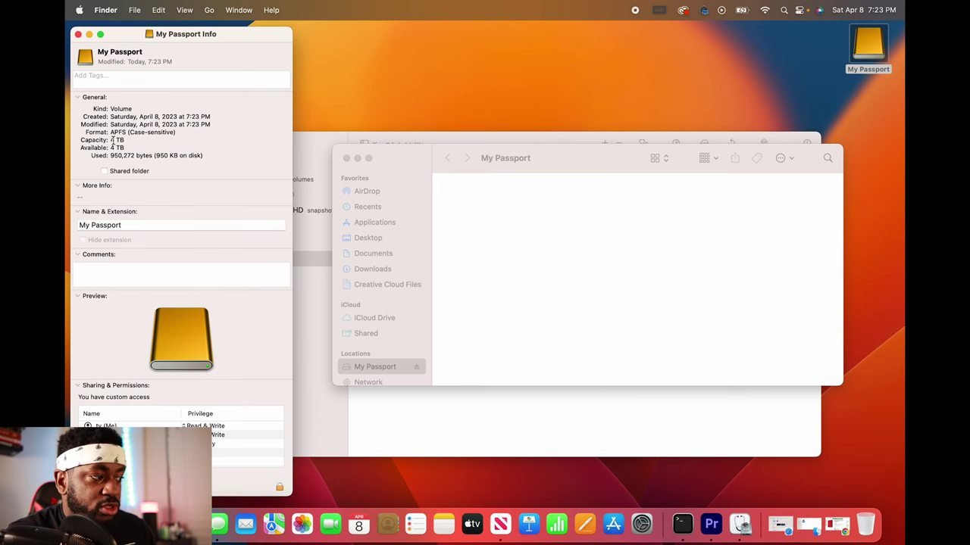
left_click(78, 35)
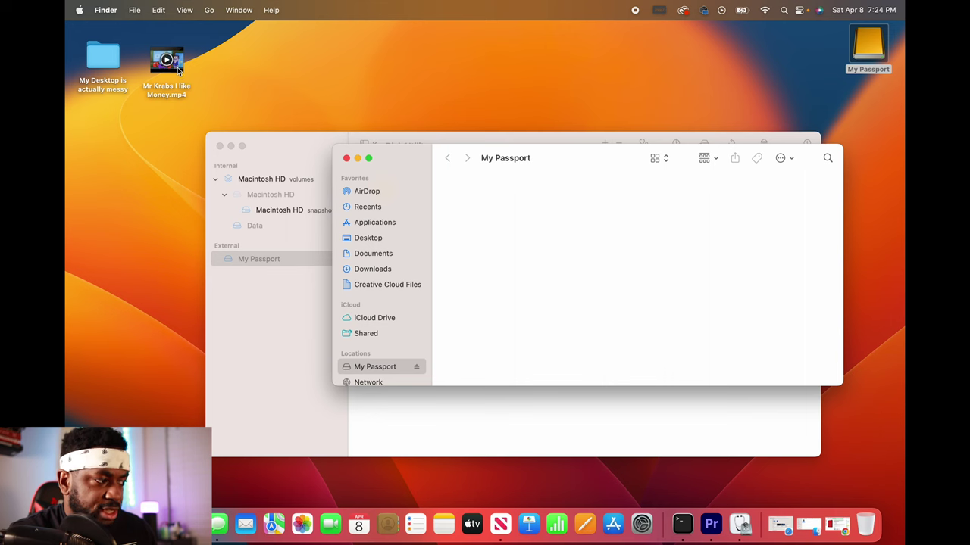
Copy Mr Krabs I like Money.mp4 onto My Passport, play it, then drag it to the desktop.
left_click_drag(178, 68, 499, 219)
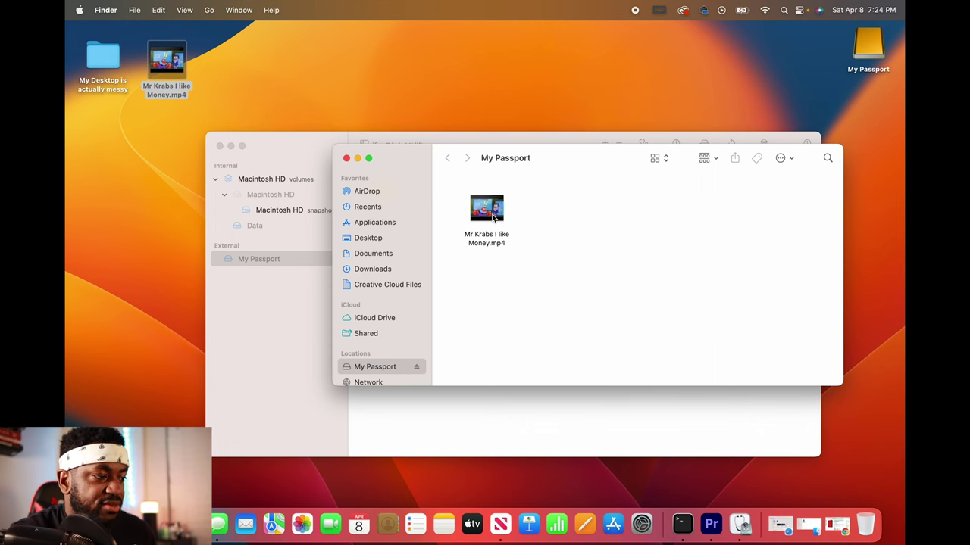
double_click(493, 216)
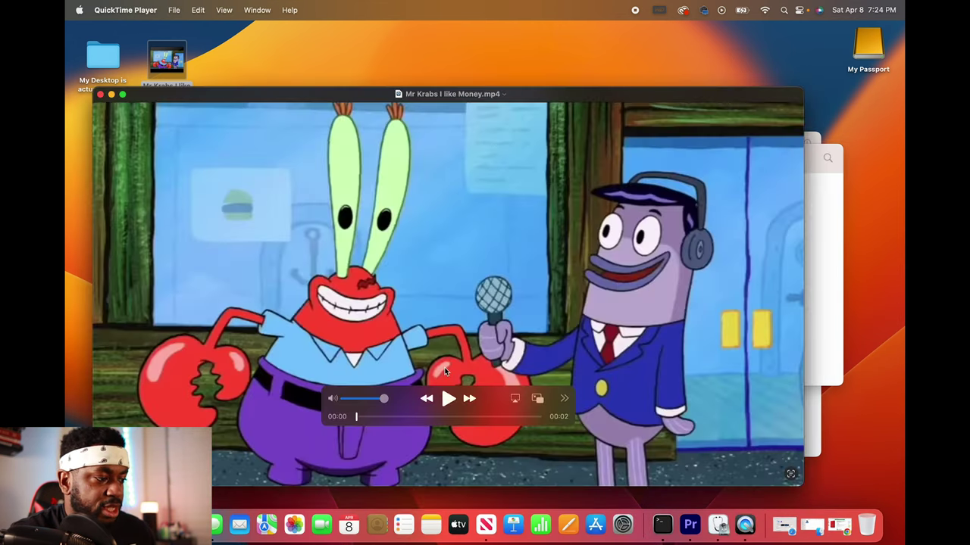
key("space")
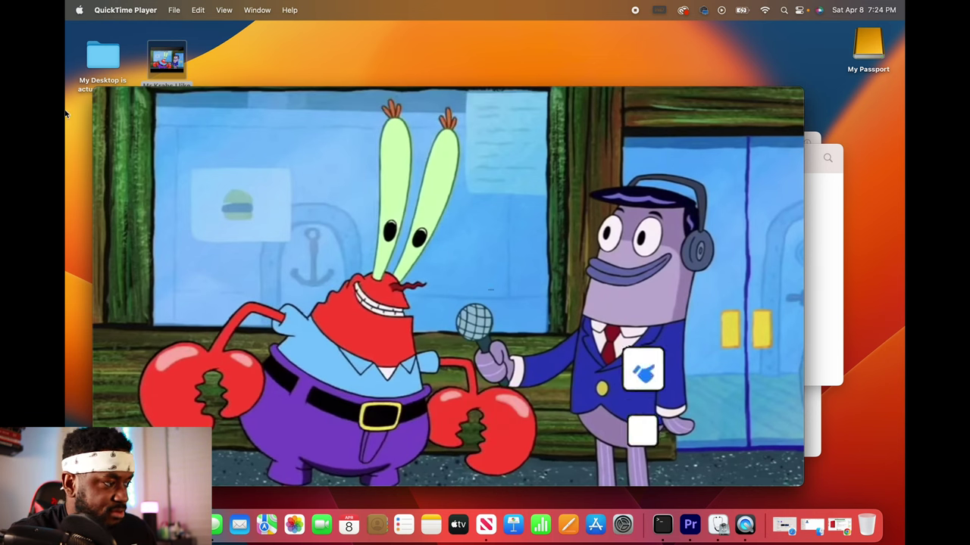
left_click(100, 94)
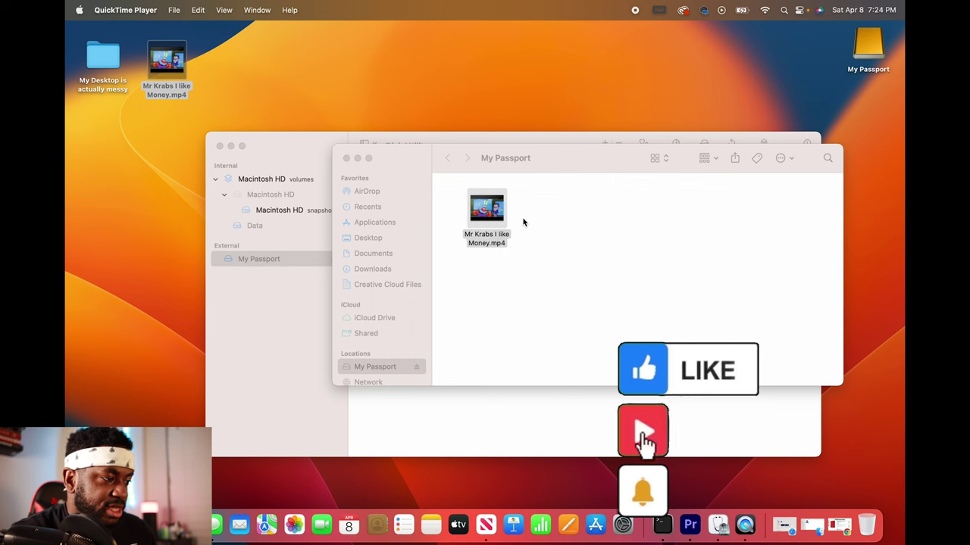
left_click(496, 214)
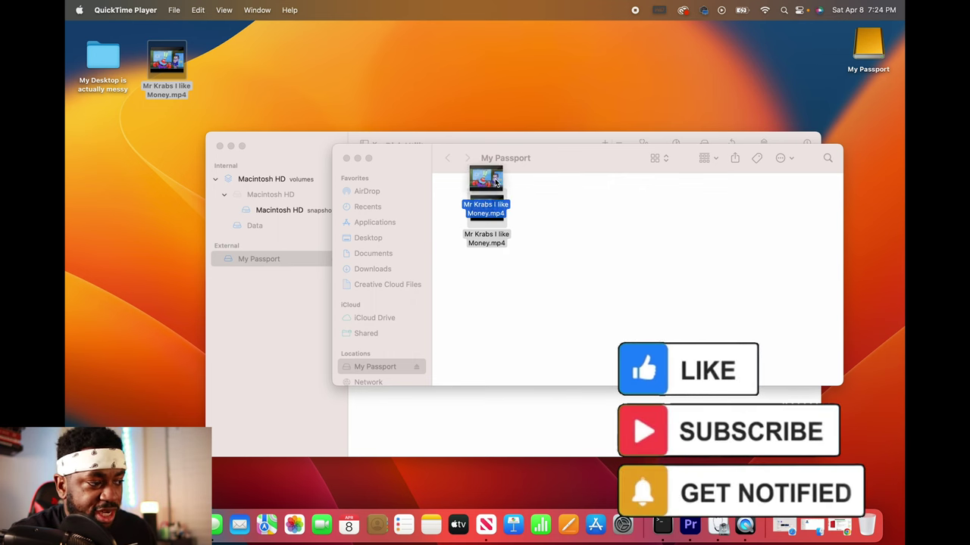
left_click_drag(496, 214, 420, 69)
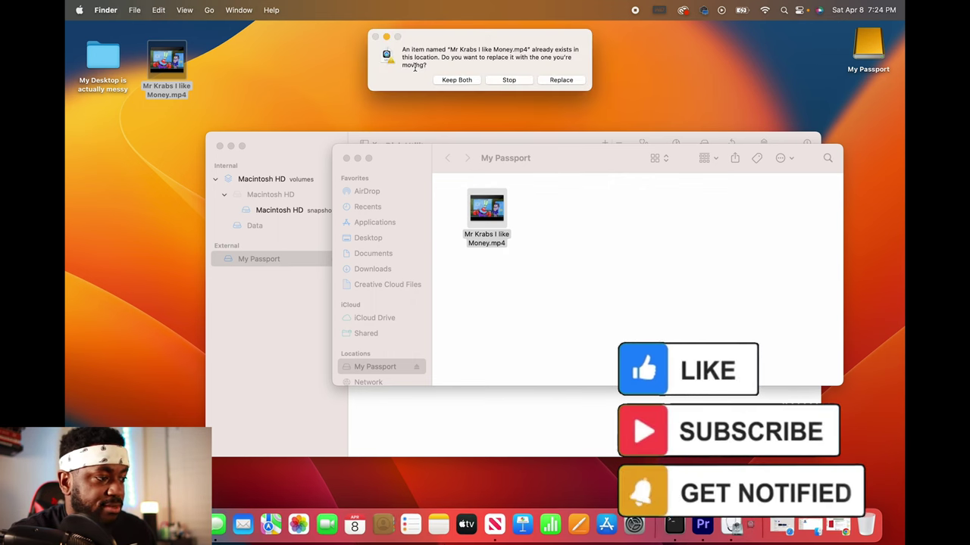
Resolve the duplicate file name warning for the Mr Krabs video.
left_click(546, 80)
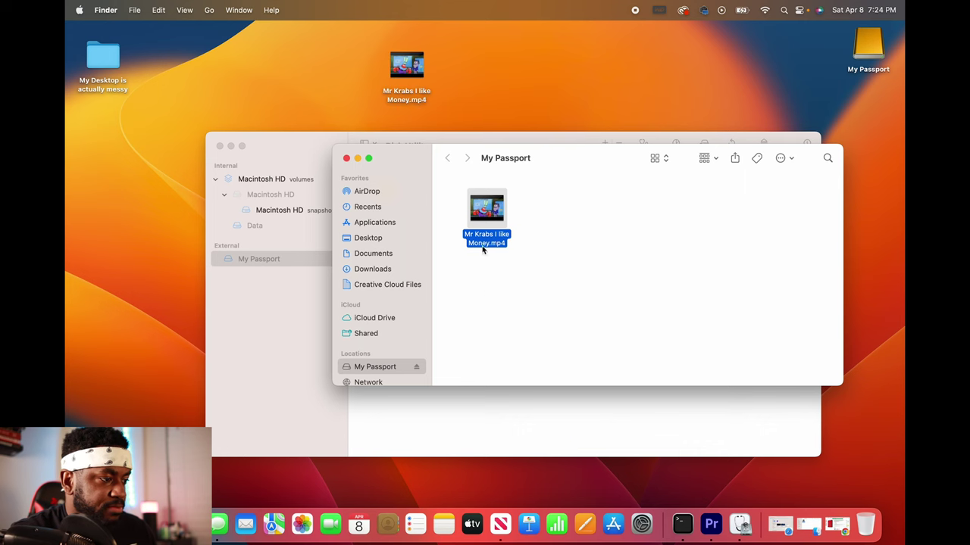
left_click(540, 94)
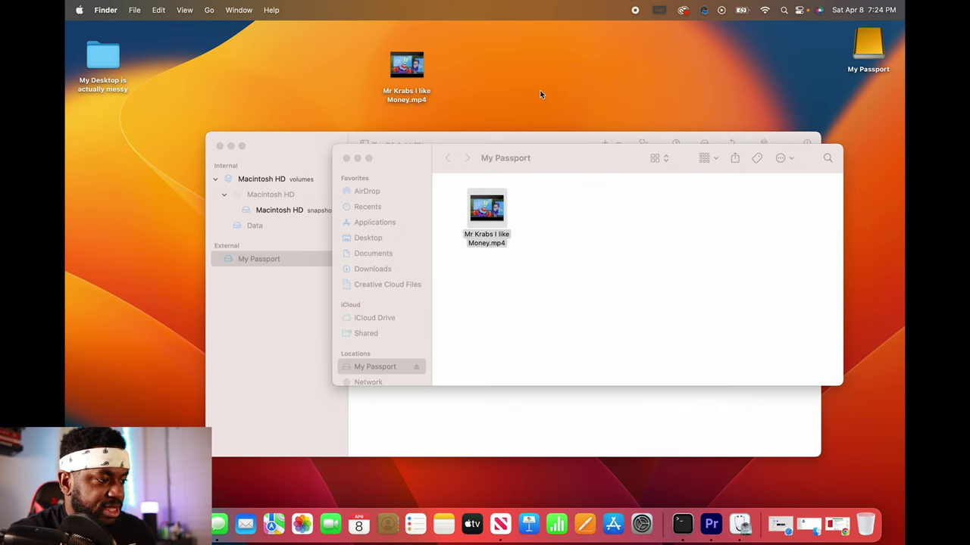
left_click(395, 88)
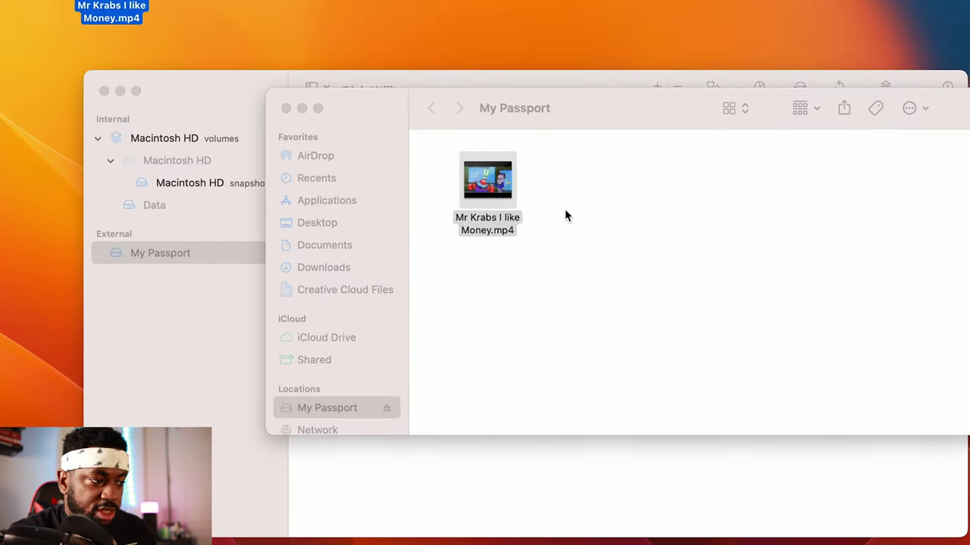
Create a folder named 'my folder' on My Passport and move the Mr Krabs video into it.
right_click(565, 216)
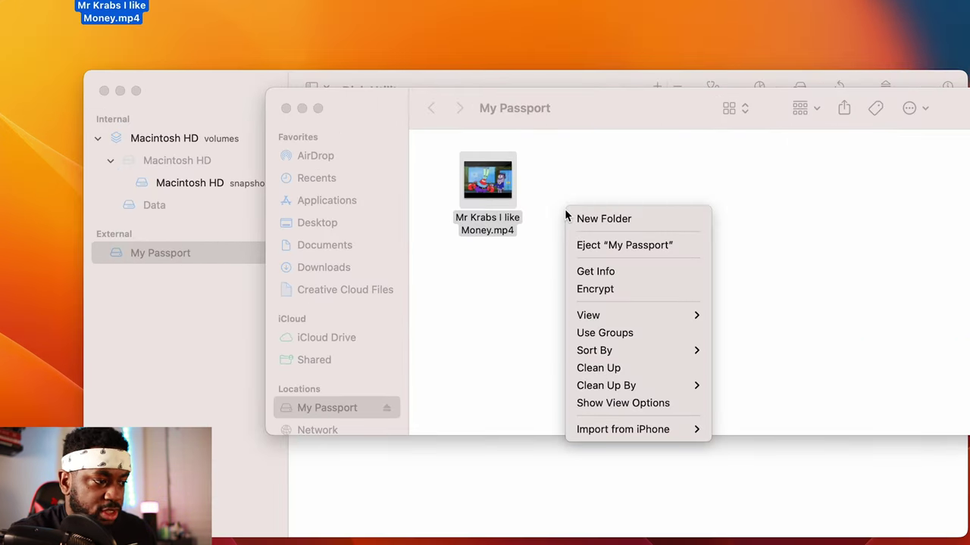
left_click(585, 221)
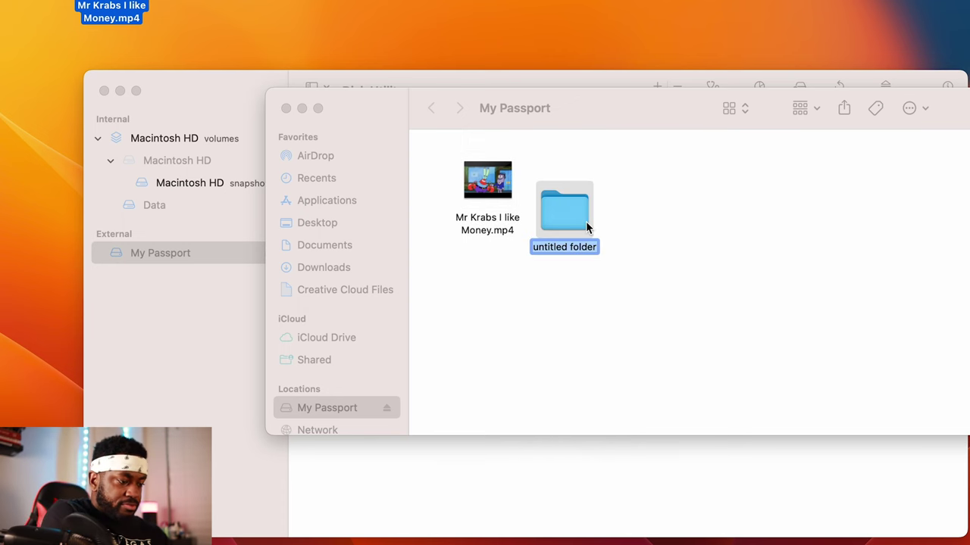
type("my folder")
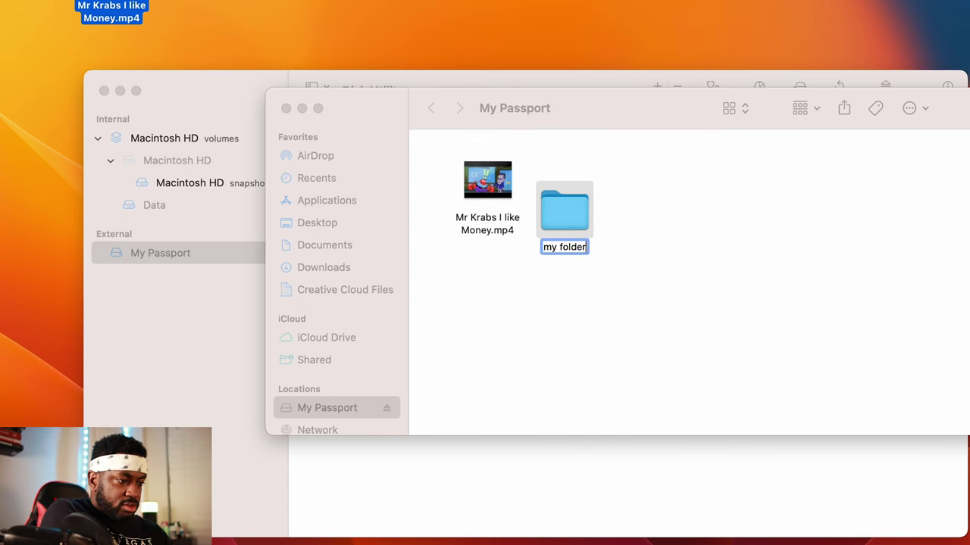
left_click(689, 307)
left_click_drag(563, 213, 583, 182)
left_click_drag(487, 182, 560, 201)
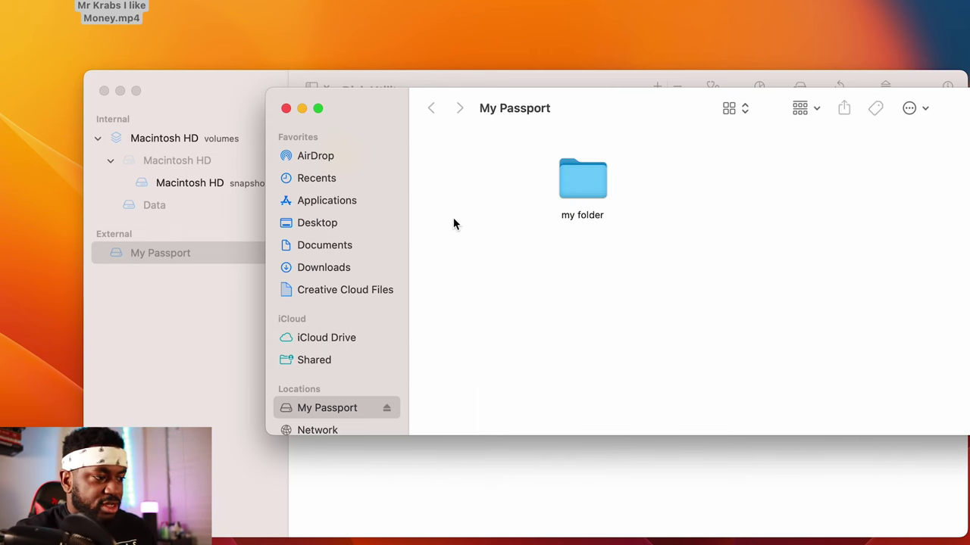
right_click(507, 222)
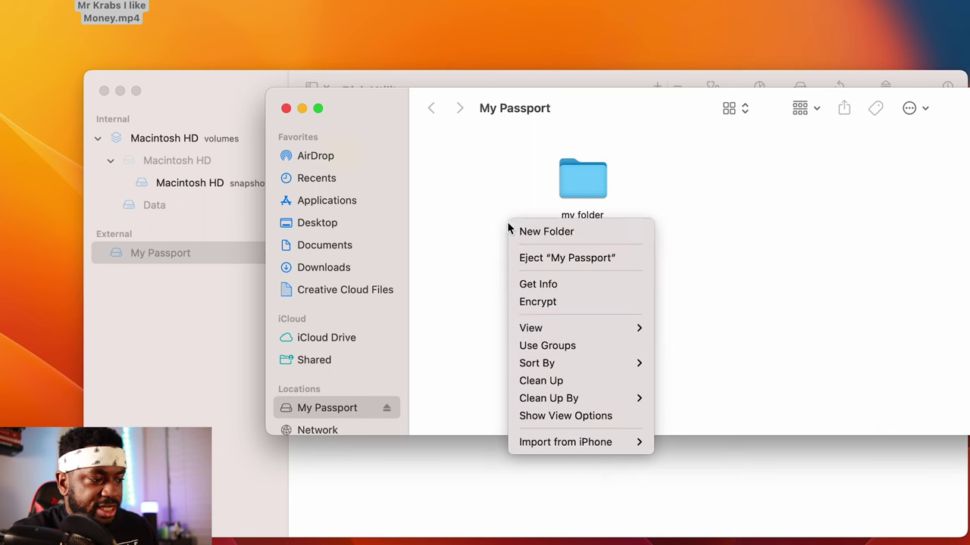
left_click(550, 289)
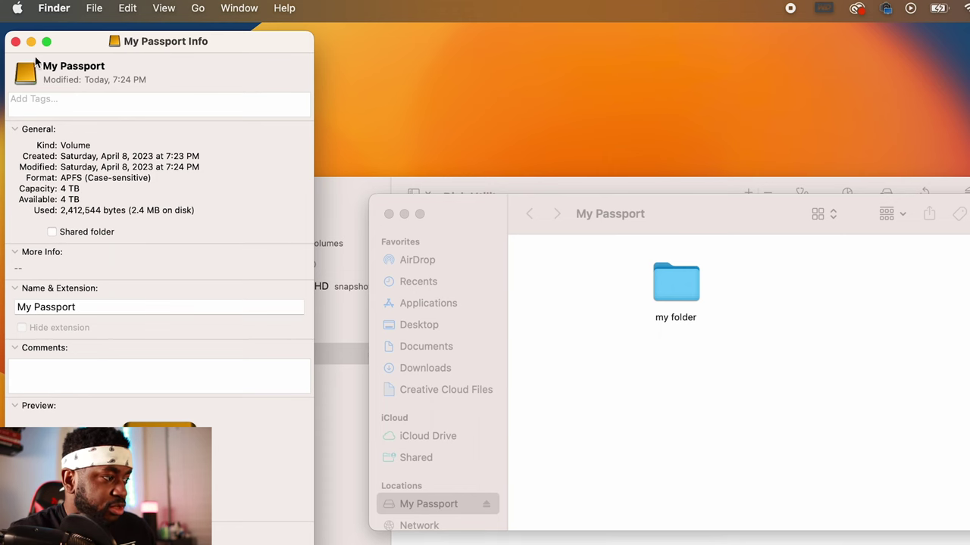
left_click(15, 42)
right_click(674, 293)
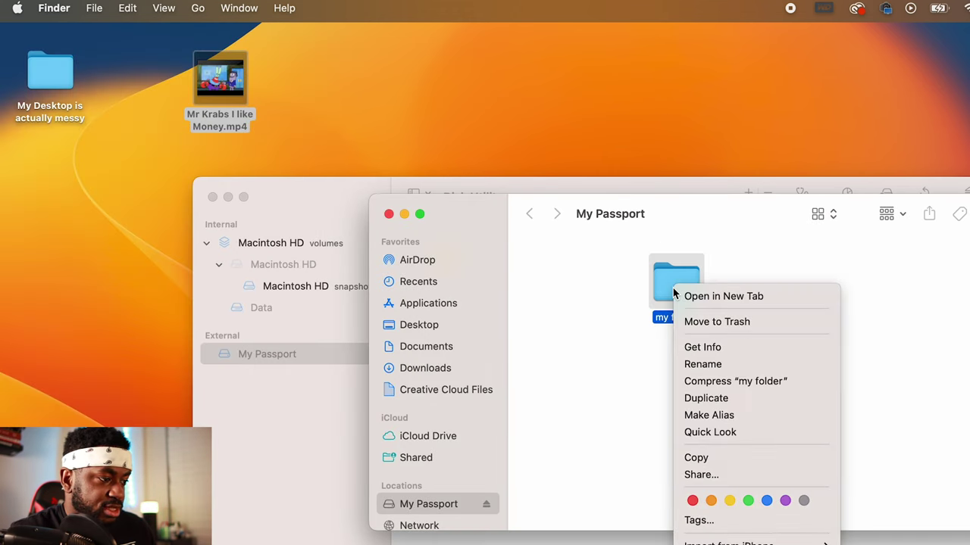
left_click(705, 347)
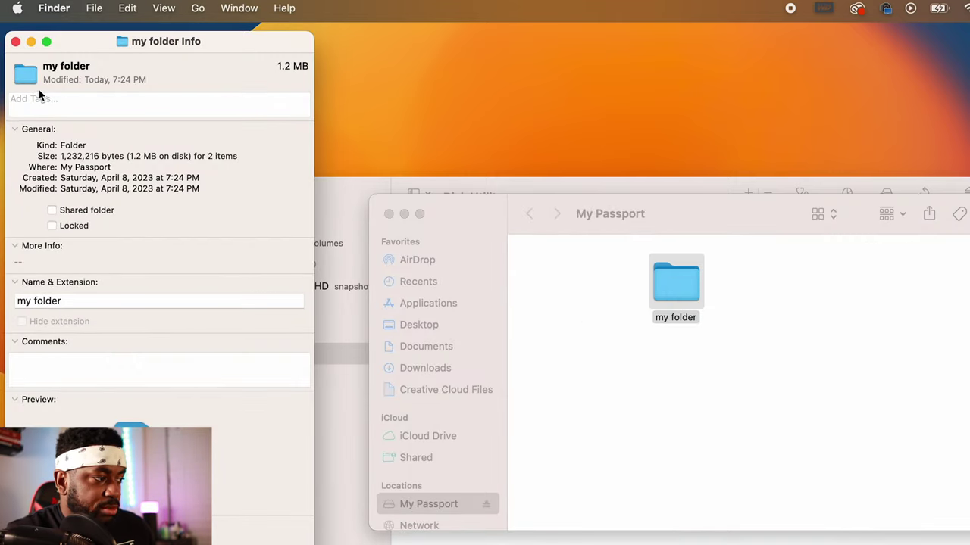
left_click(15, 42)
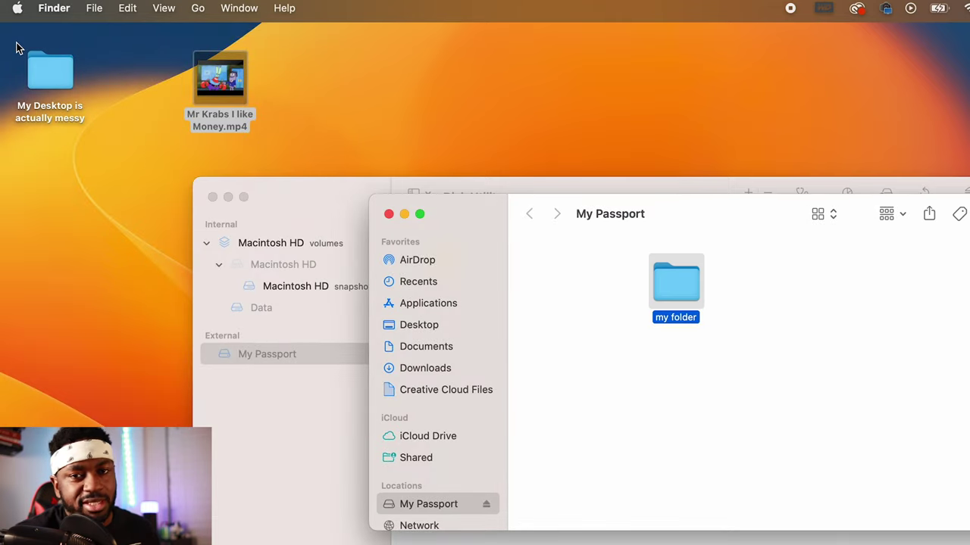